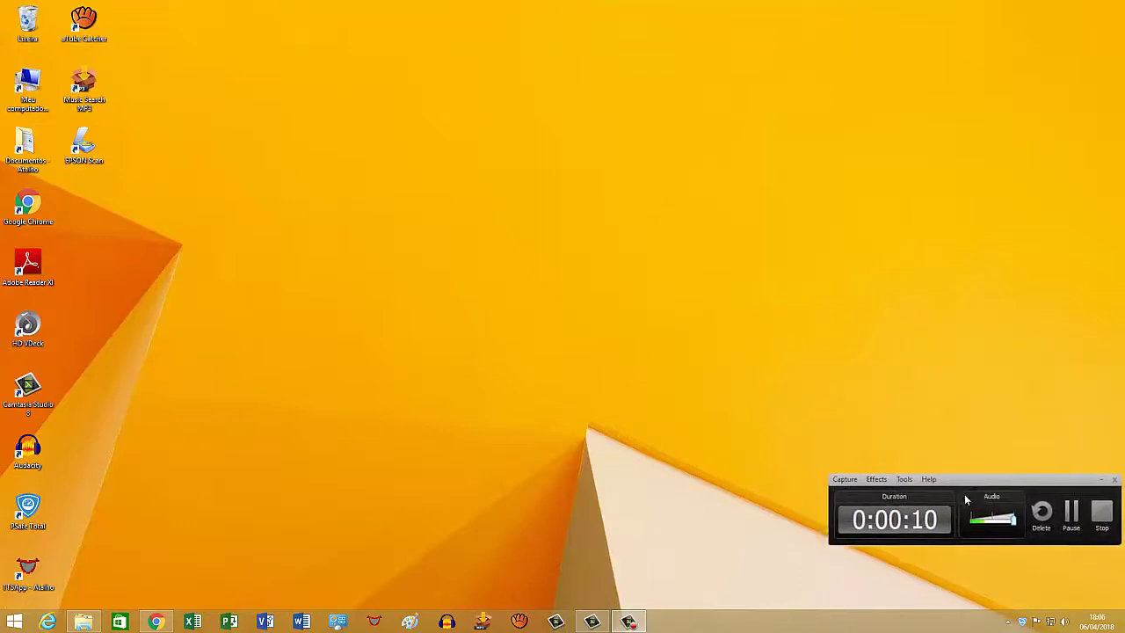
Switch to the Camtasia Studio window with the edited video project
click(632, 623)
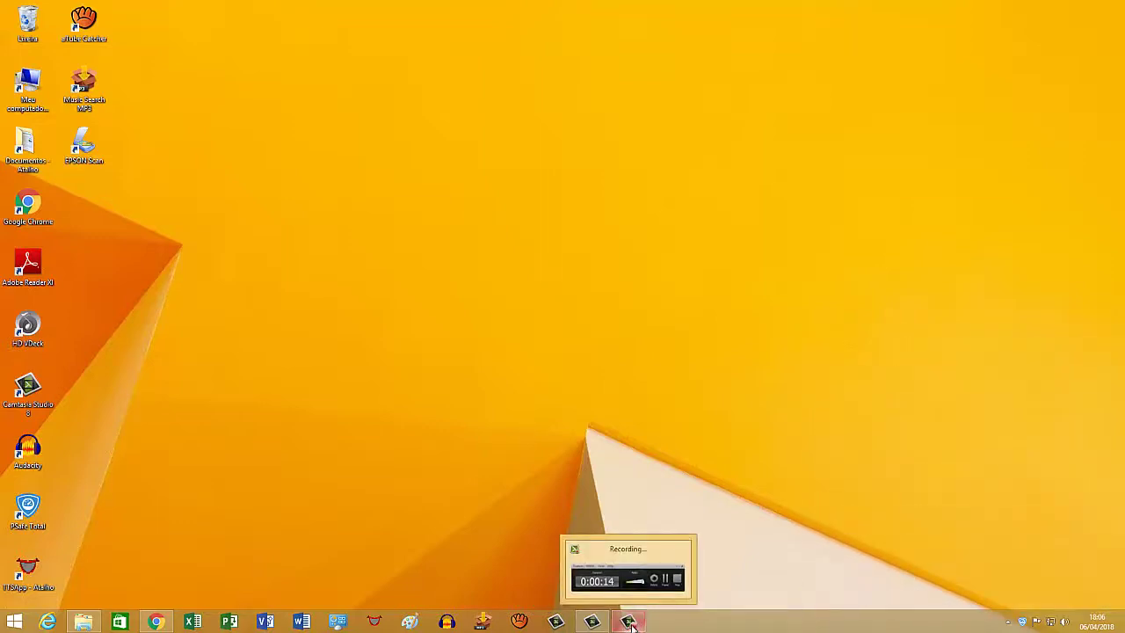
click(631, 624)
click(589, 624)
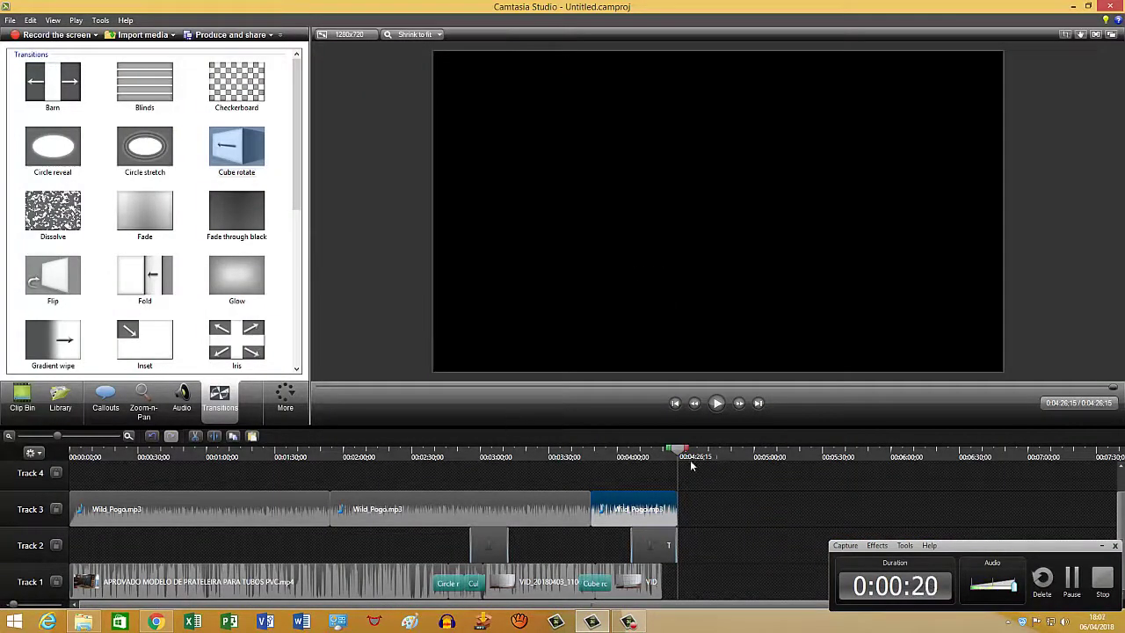
Play back the last part of the project on the timeline, through the cube rotate transition to the closing call-to-action text
drag(668, 451, 536, 451)
click(716, 402)
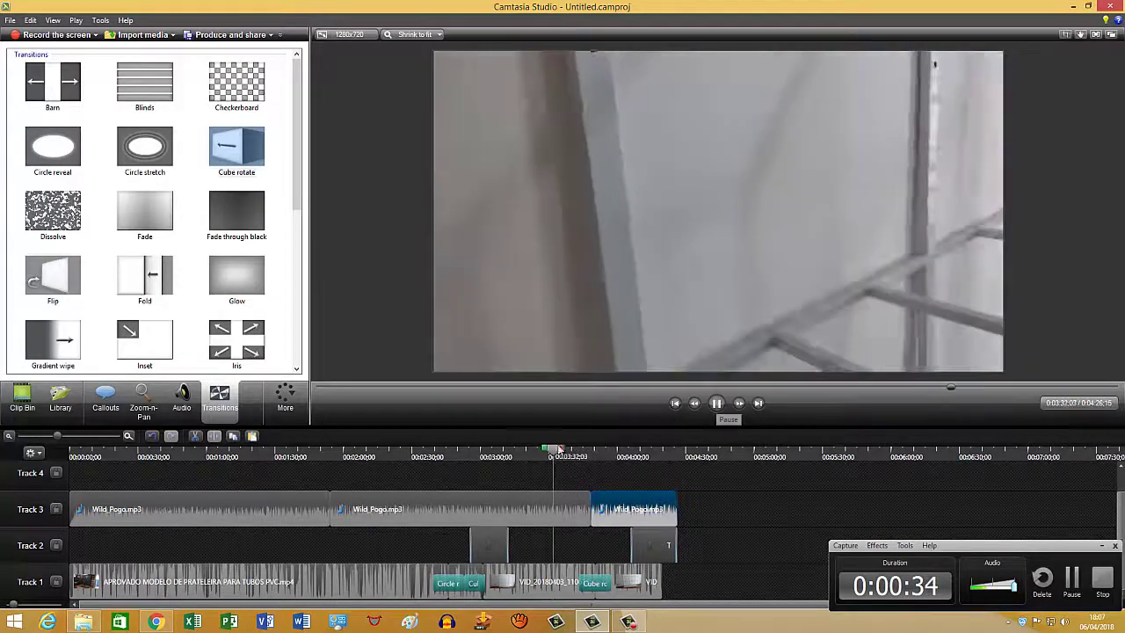
click(708, 412)
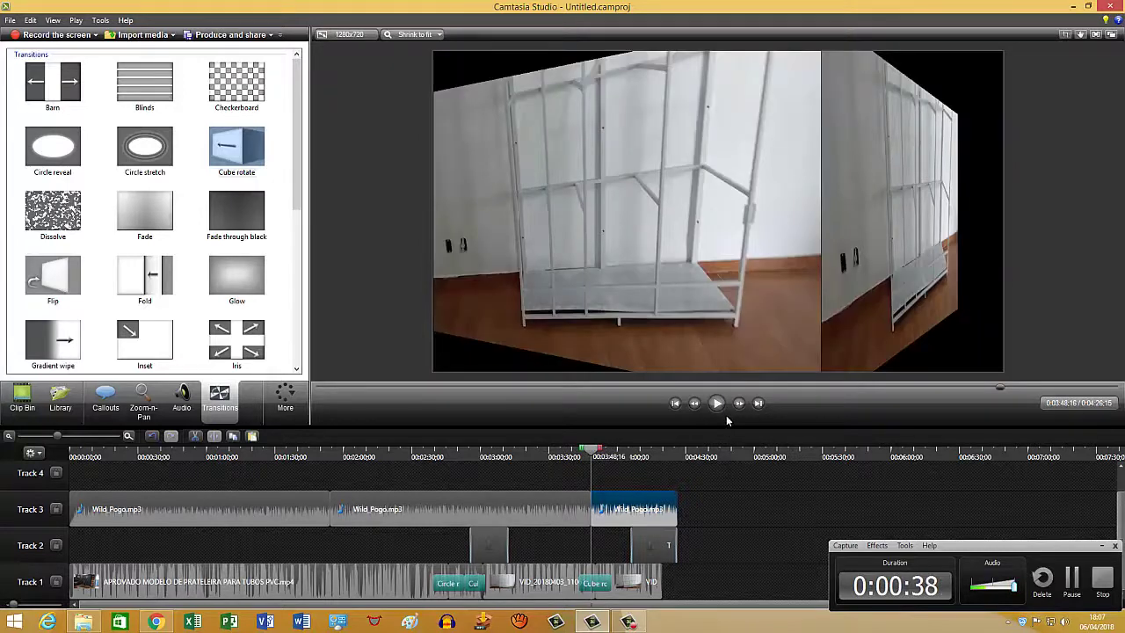
click(716, 403)
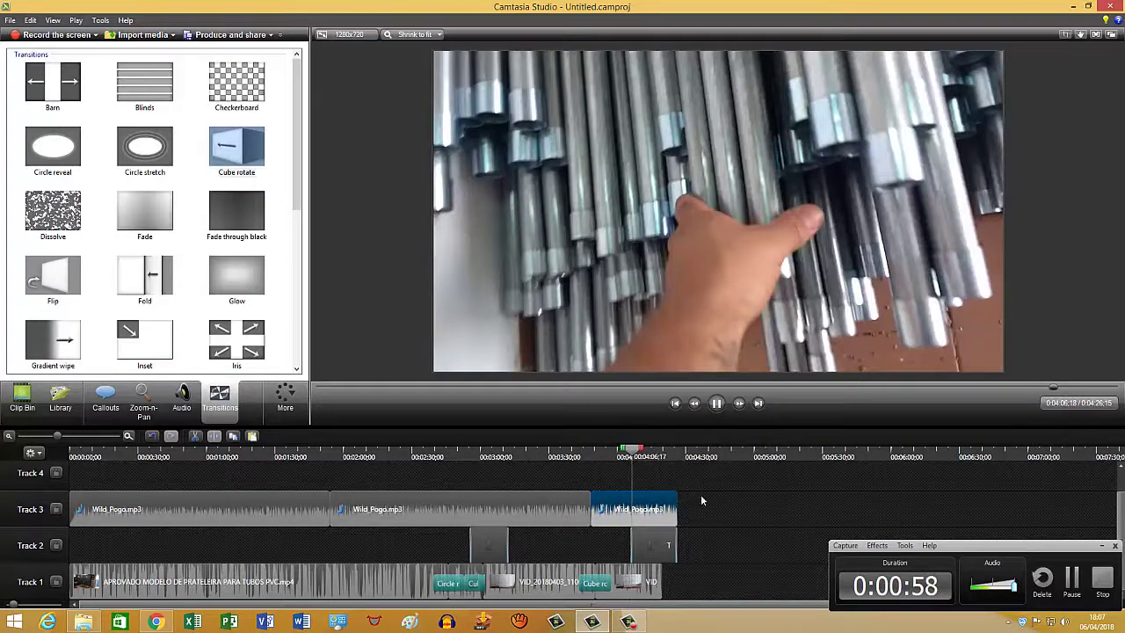
click(716, 406)
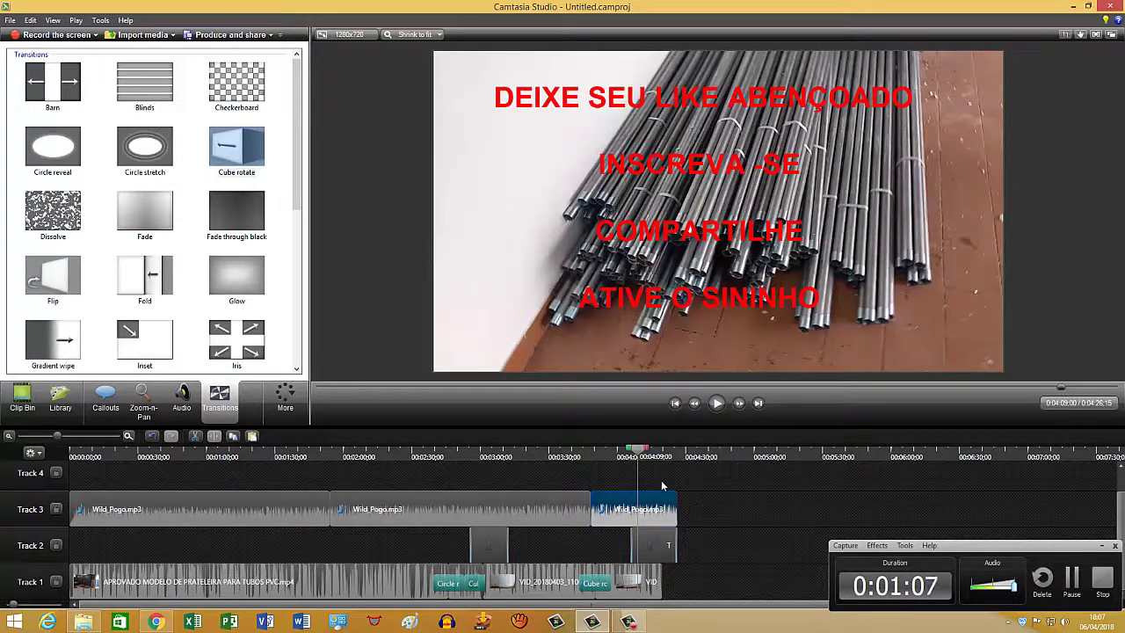
Start producing the video with the "MP4 only (up to 720p)" preset and proceed to the file name and folder settings
click(253, 36)
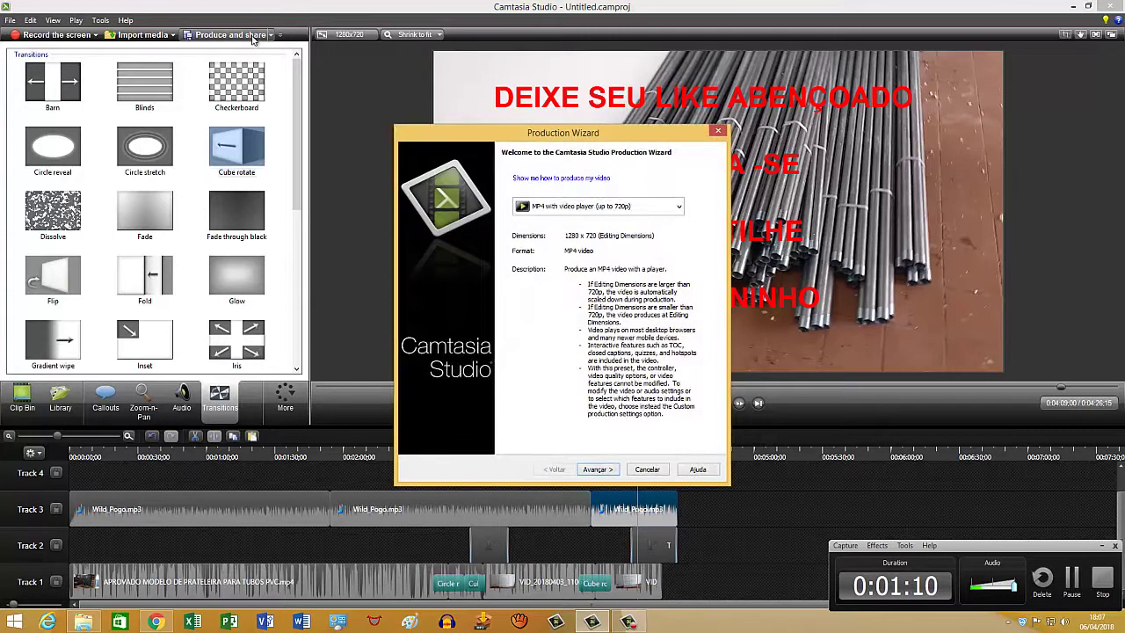
click(679, 209)
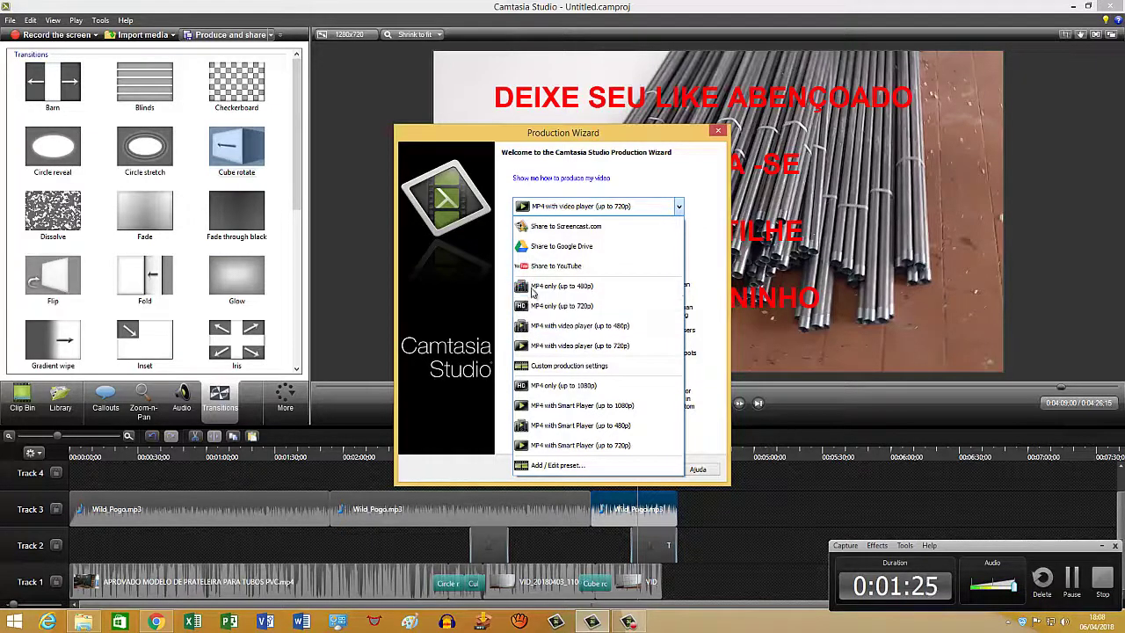
click(582, 309)
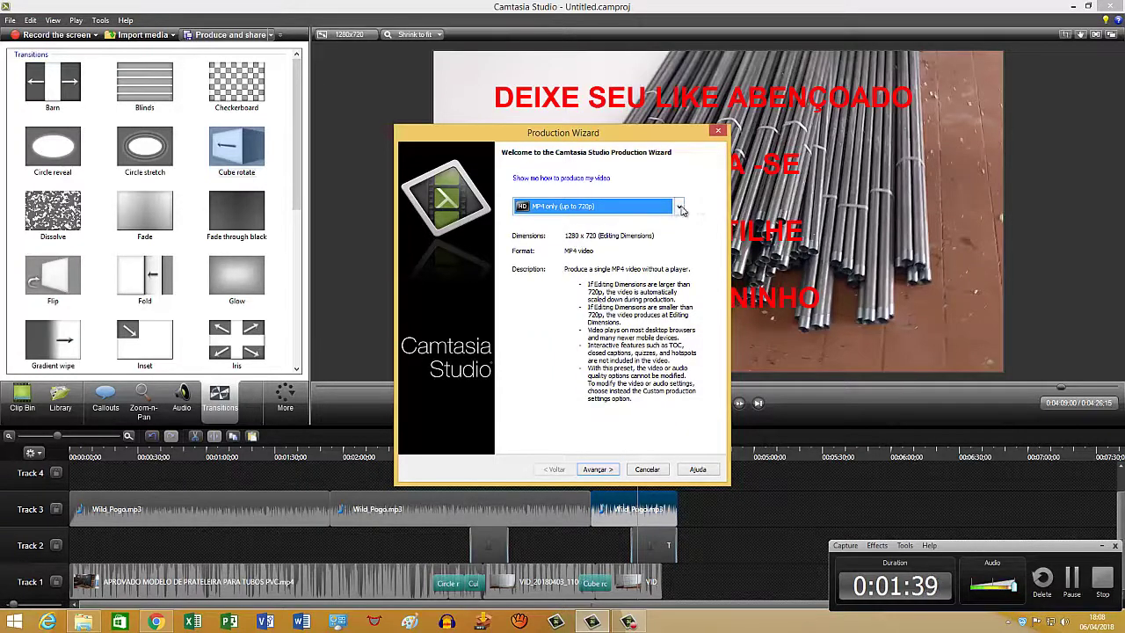
click(680, 208)
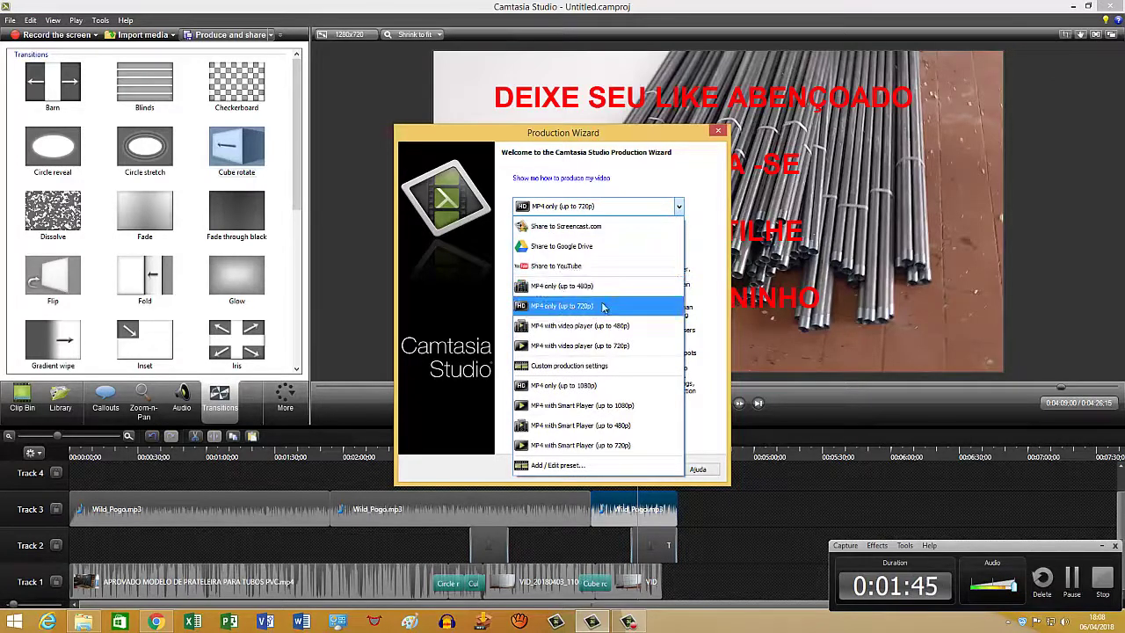
click(568, 307)
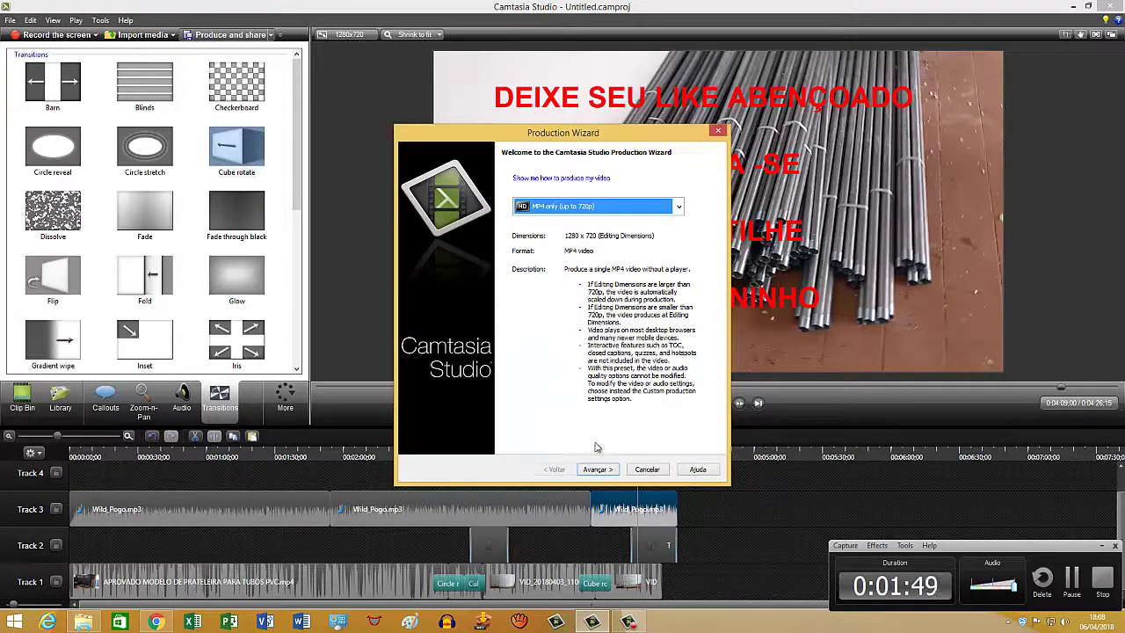
click(599, 471)
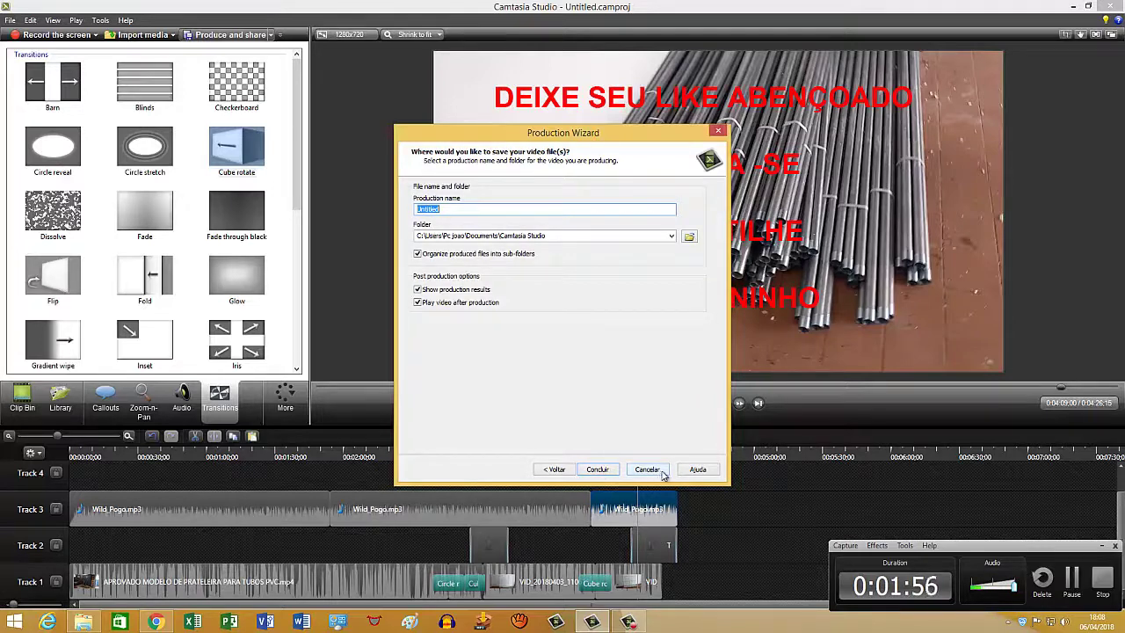
Name the production "TESTE COMO SALVER PROJETO NO CAMTASIA 8" and start rendering it into the default folder
click(465, 210)
key(BackSpace)
key(BackSpace)
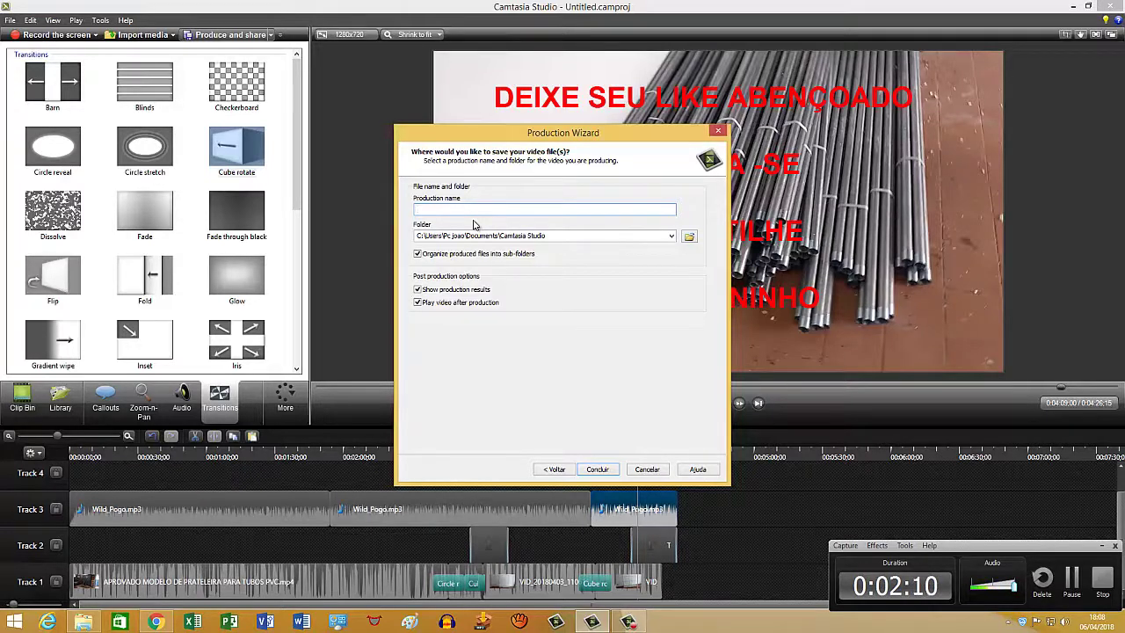
text(TeSTE COMO SALVER PR)
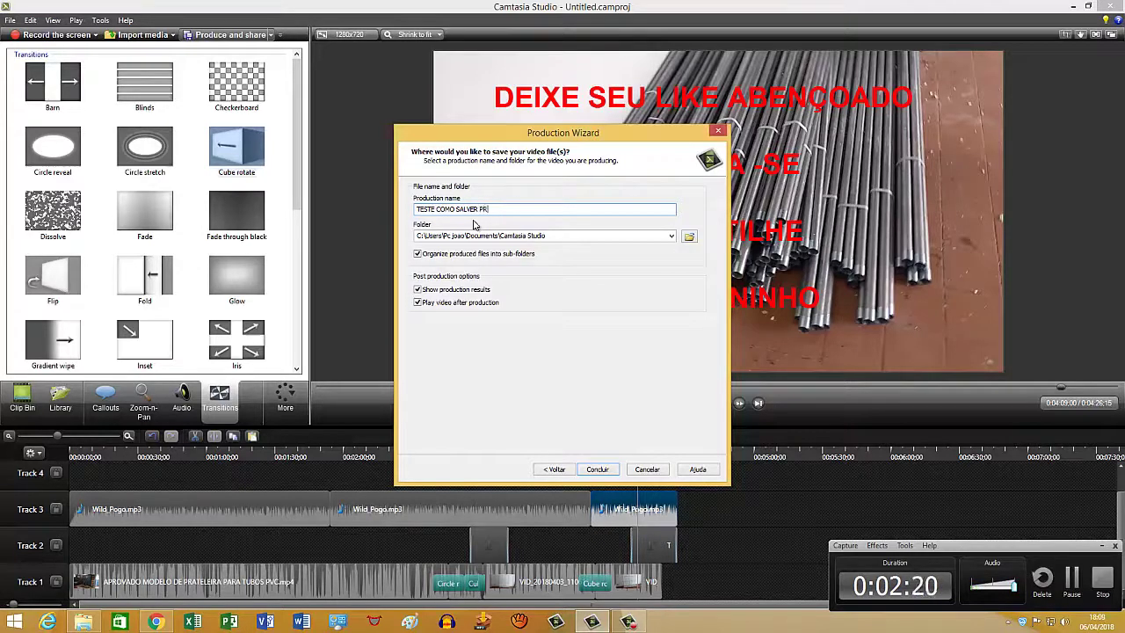
text(OJETO NO CAMTASIA 8)
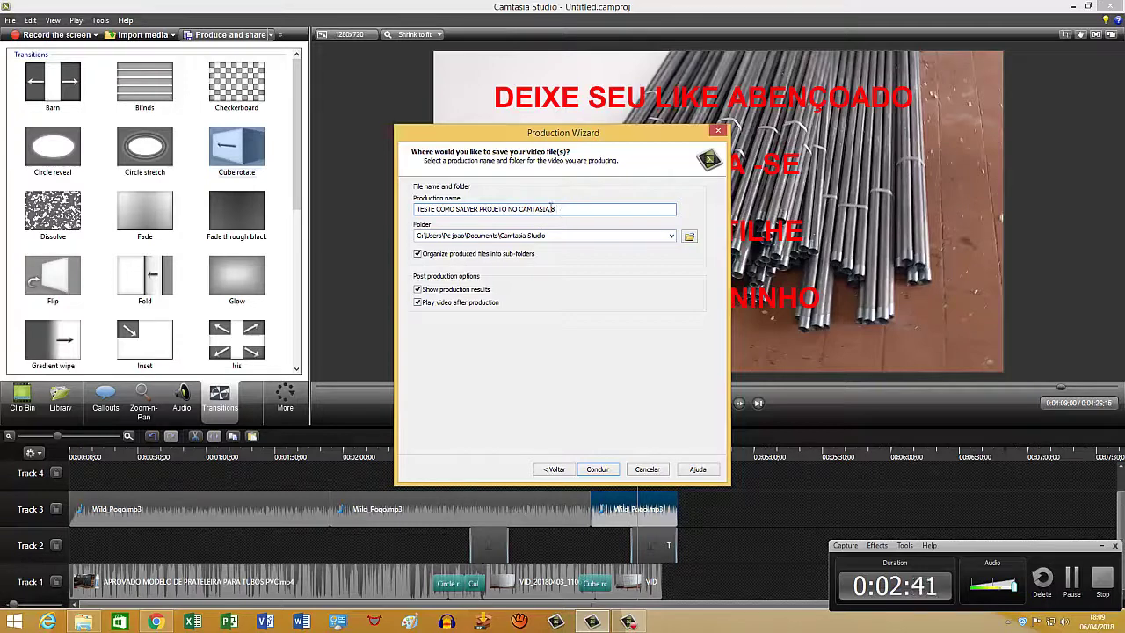
drag(564, 209, 385, 213)
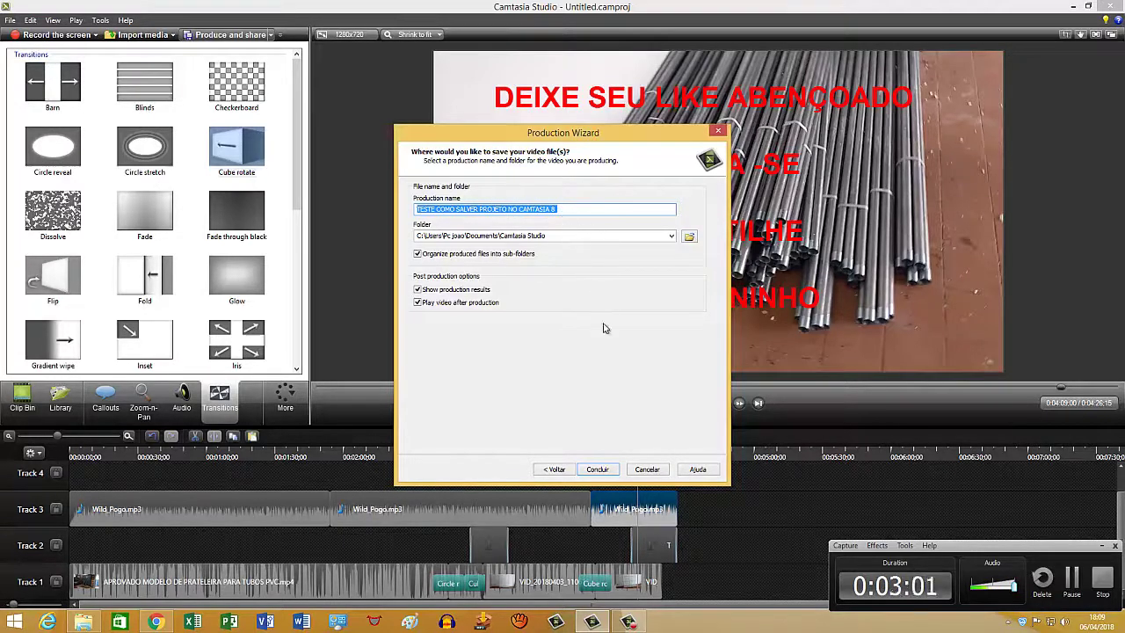
click(575, 210)
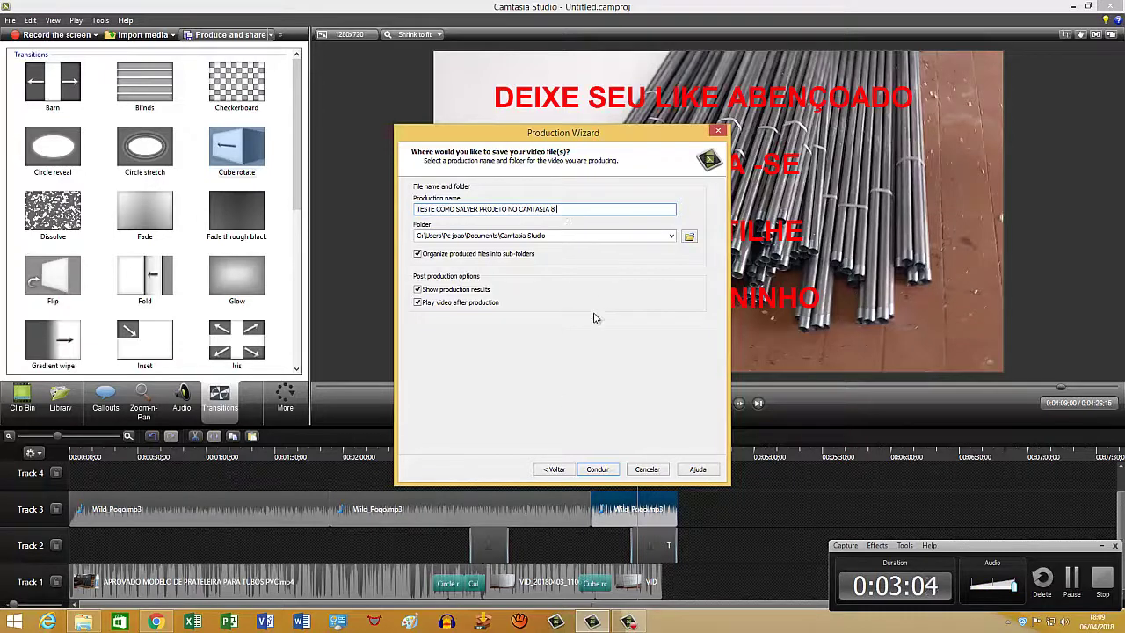
click(597, 469)
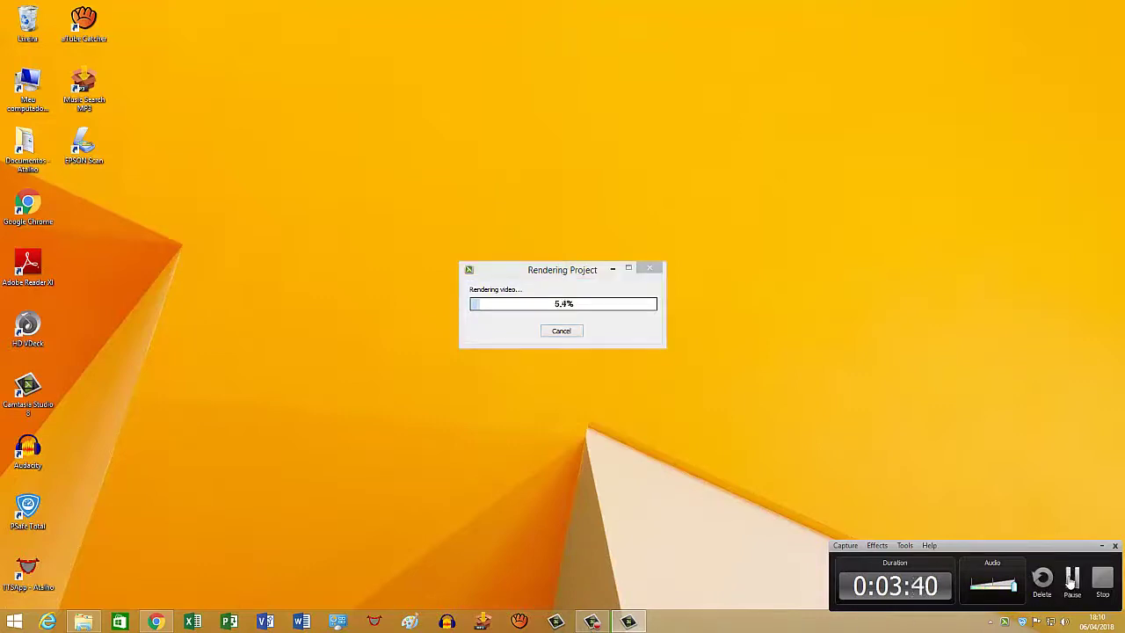
click(1070, 580)
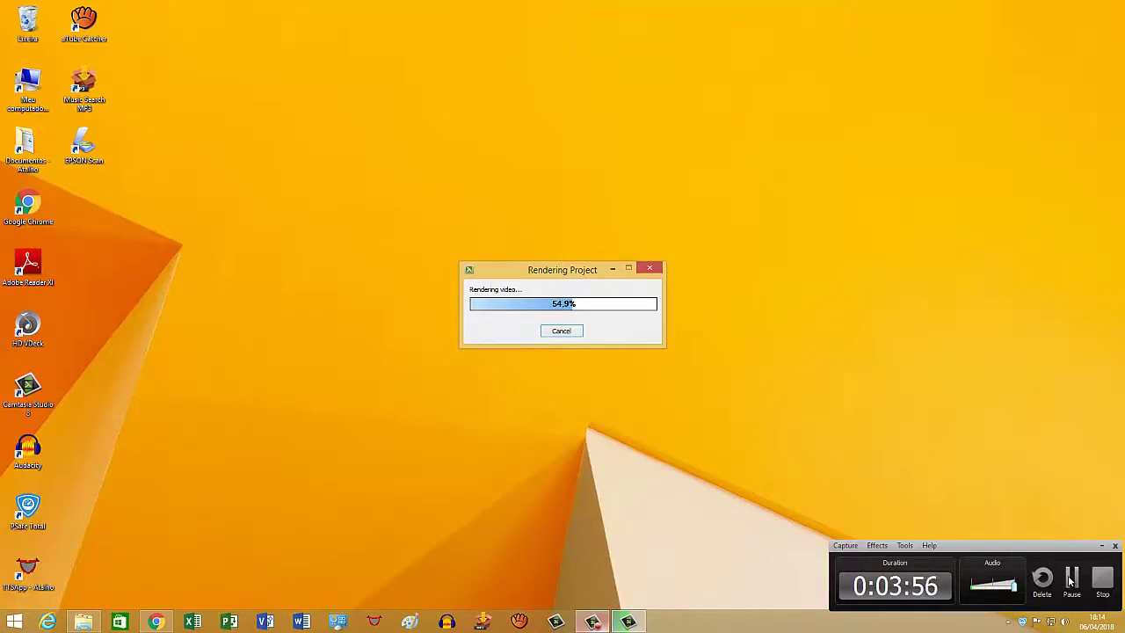
click(1070, 578)
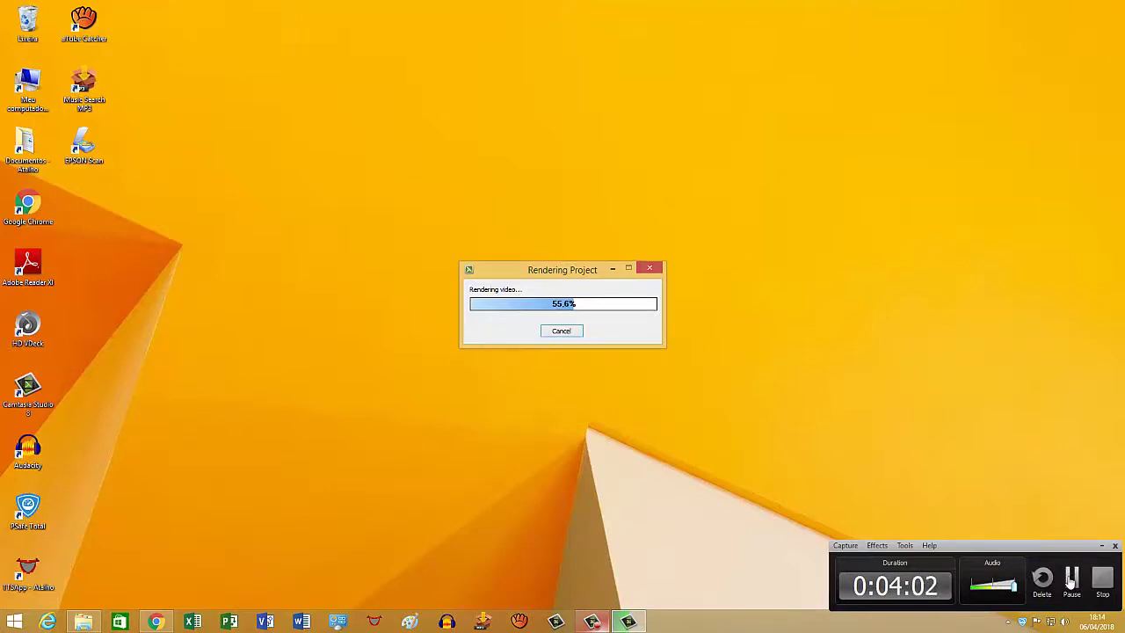
click(1070, 578)
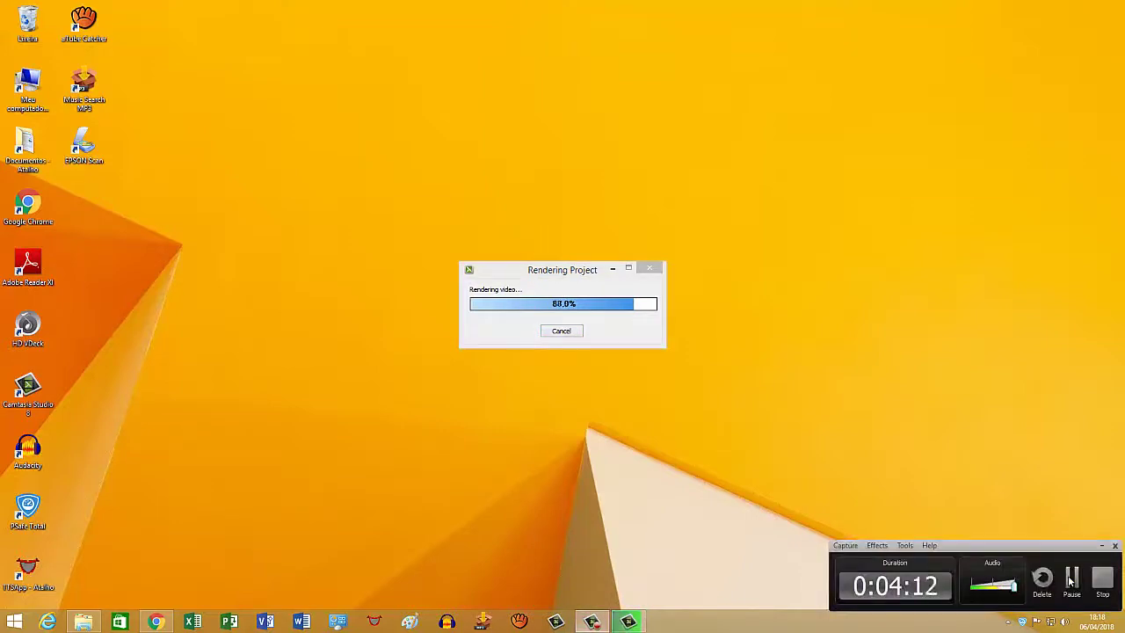
mouse_move(155, 622)
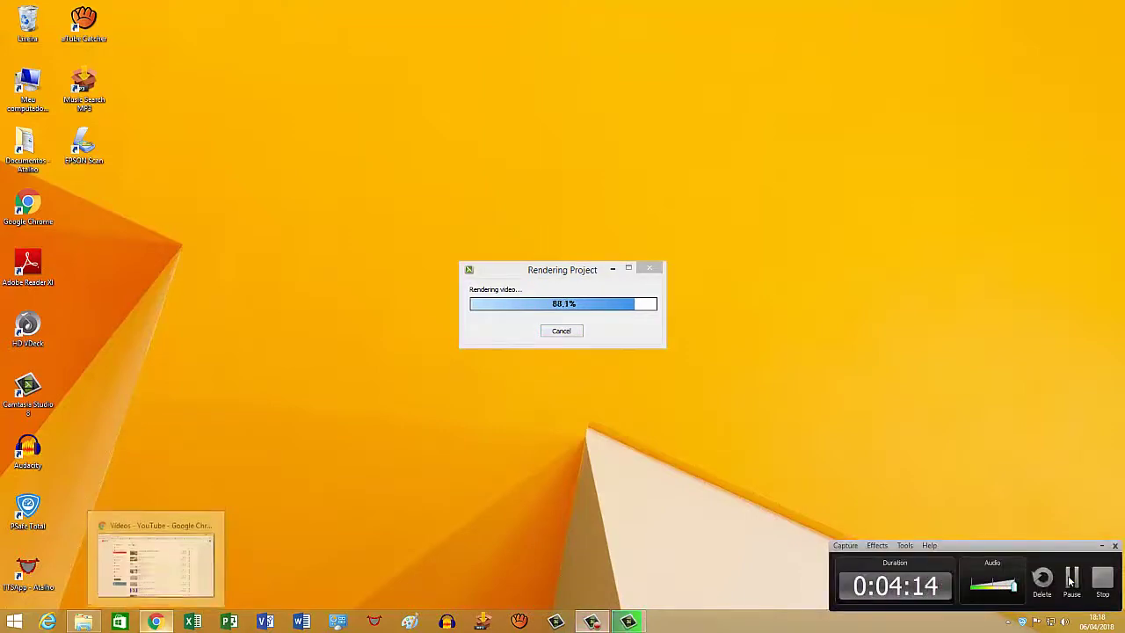
mouse_move(82, 621)
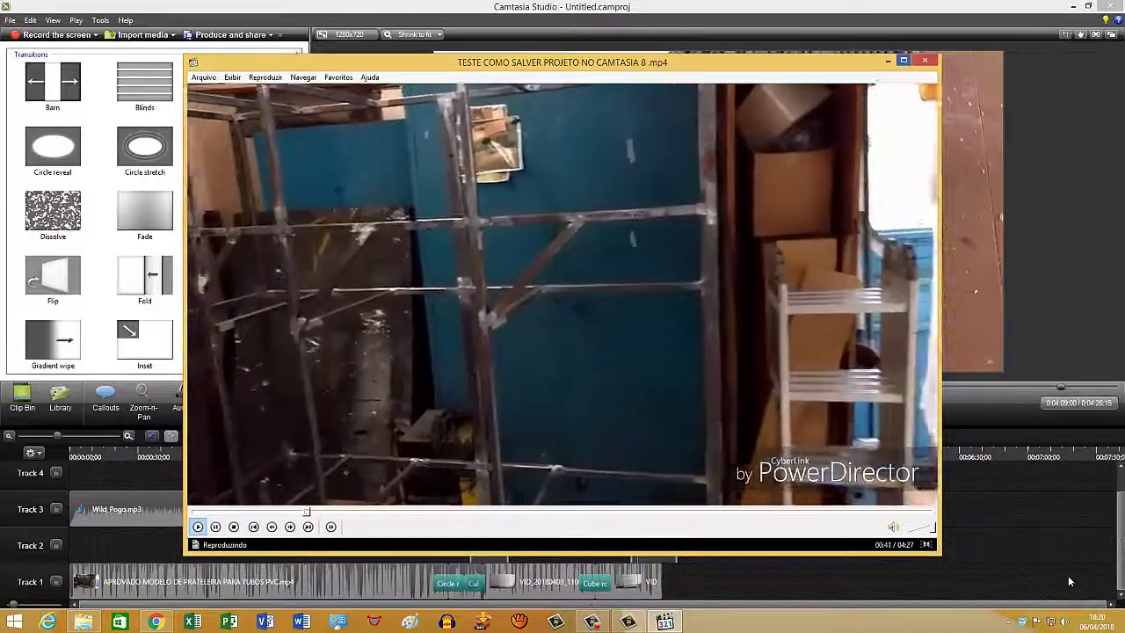
Maximize the player with the rendered video and skip through it in stages up to the closing call-to-action text
key(super+Up)
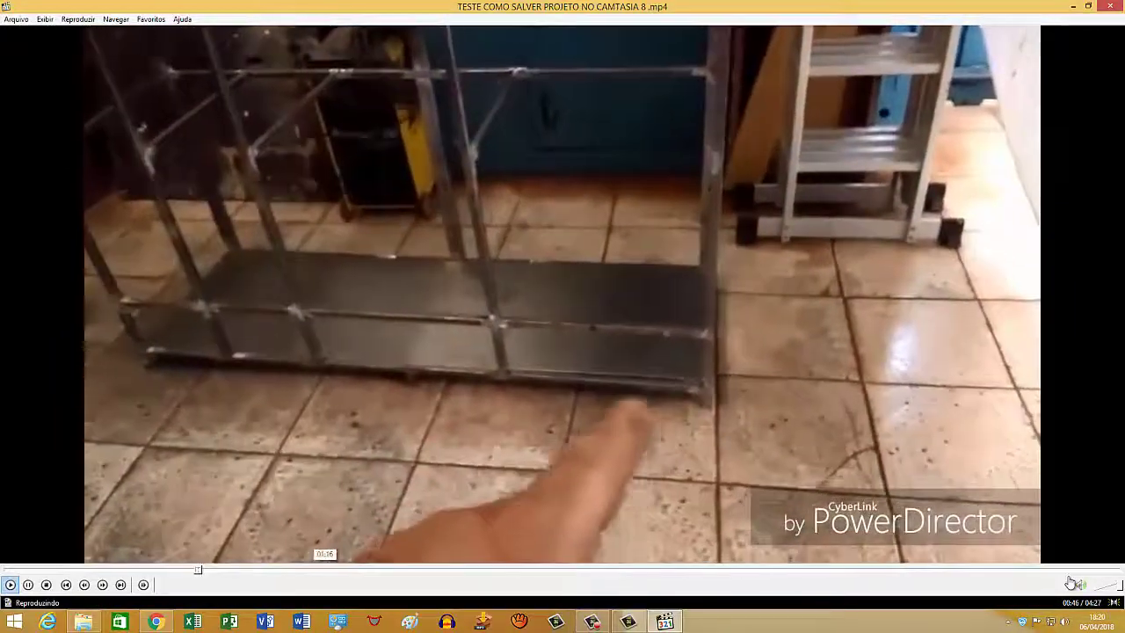
click(322, 570)
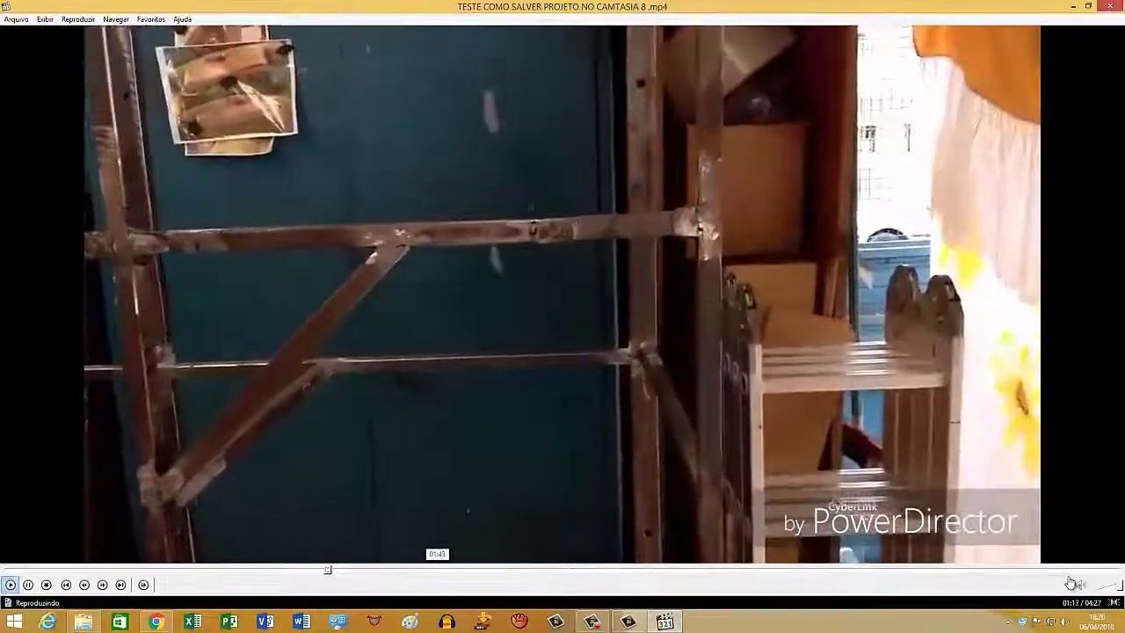
click(445, 569)
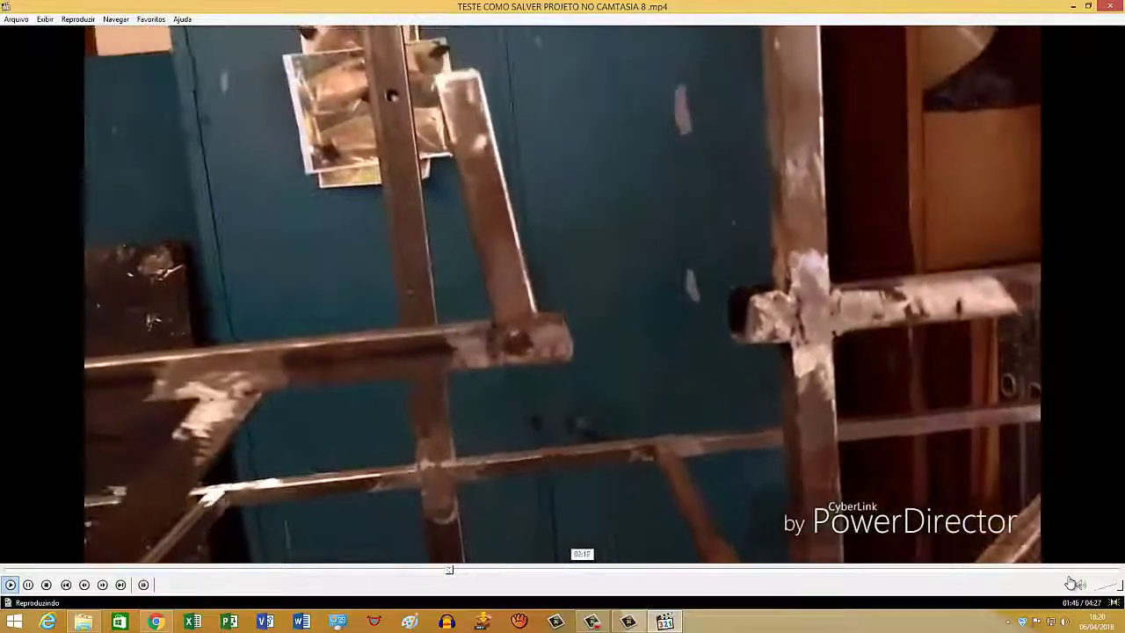
click(591, 569)
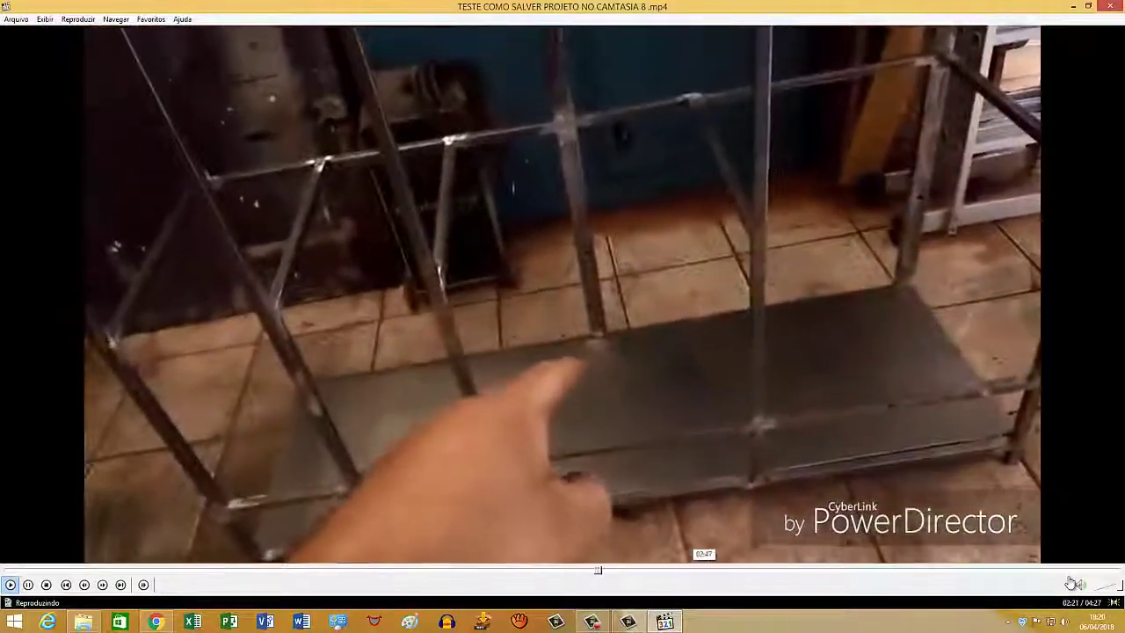
click(695, 569)
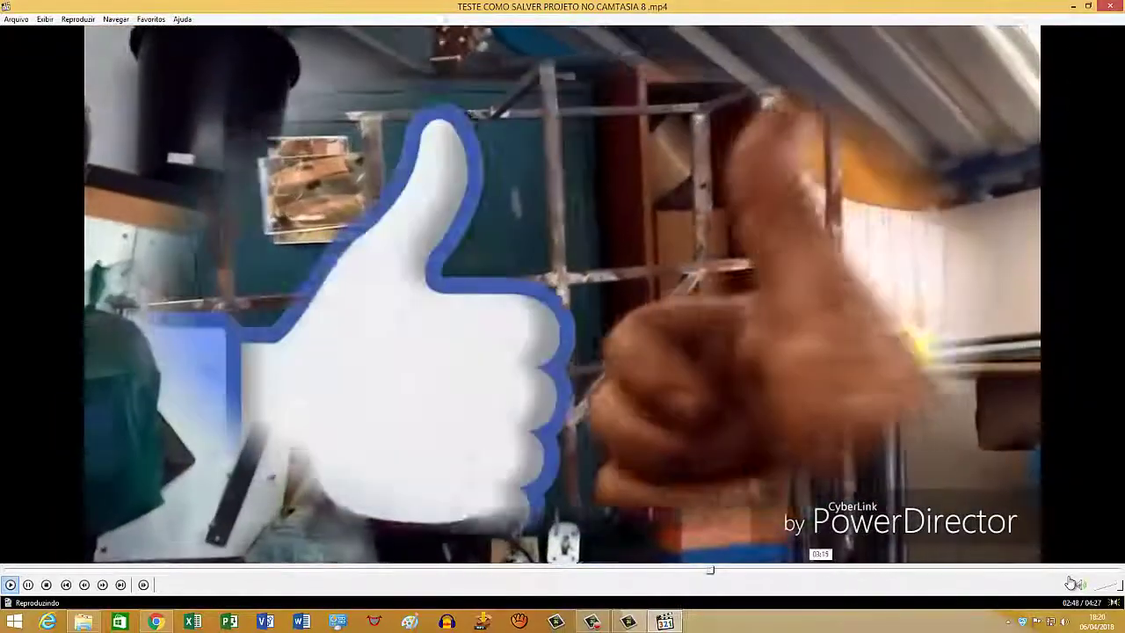
click(820, 569)
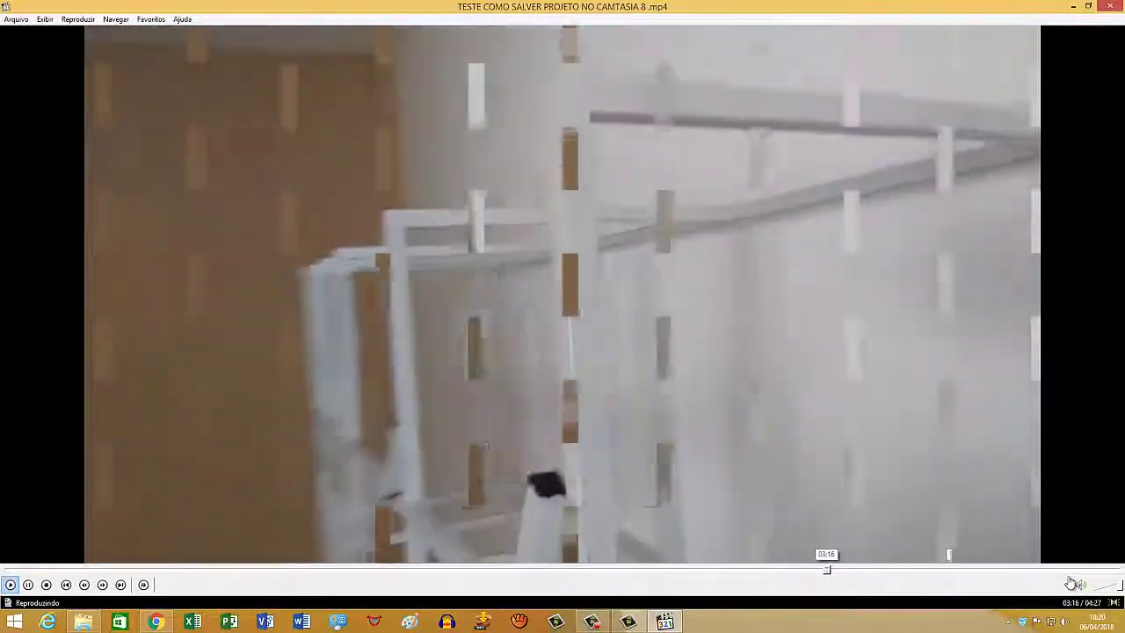
click(948, 570)
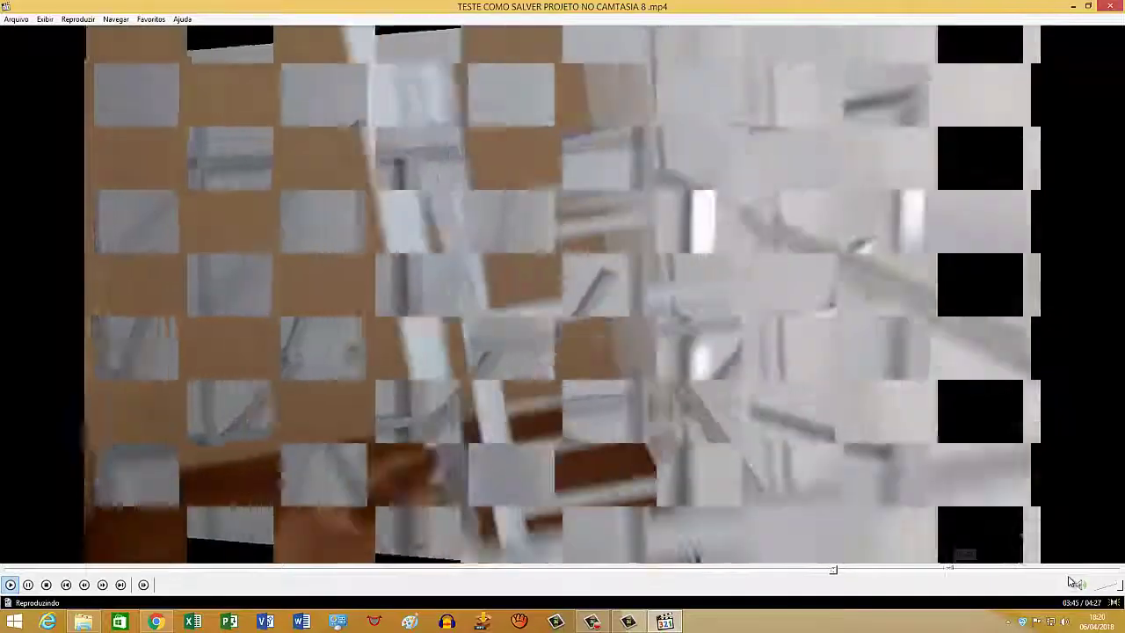
key(ctrl+Right)
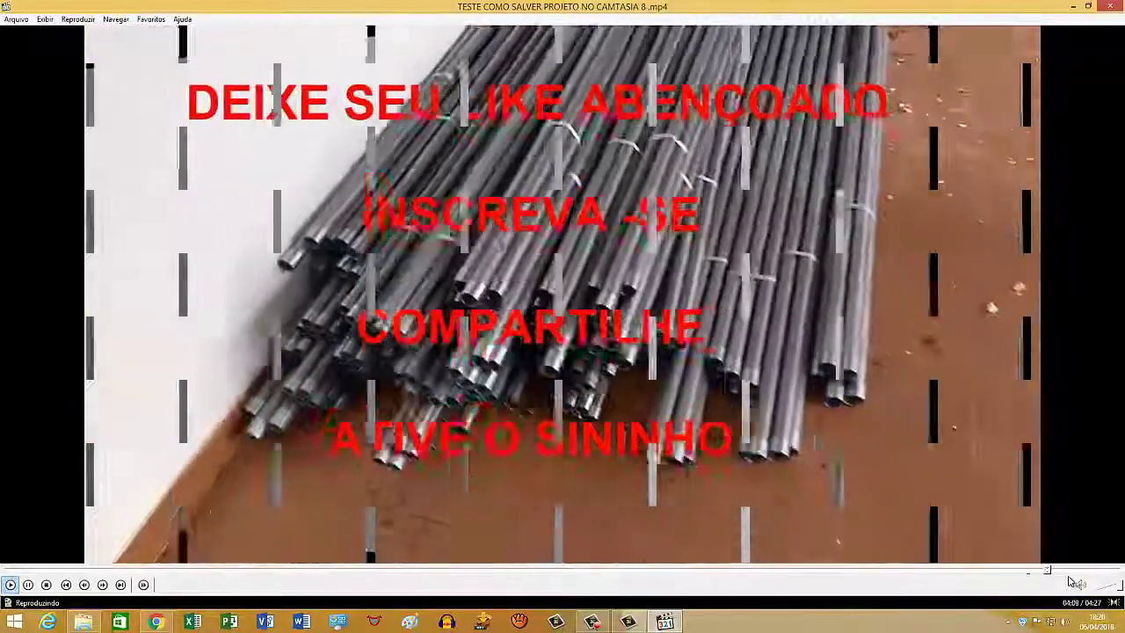
Check the closing text briefly, pause the rendered video on it and restore the player to its smaller window size
key(space)
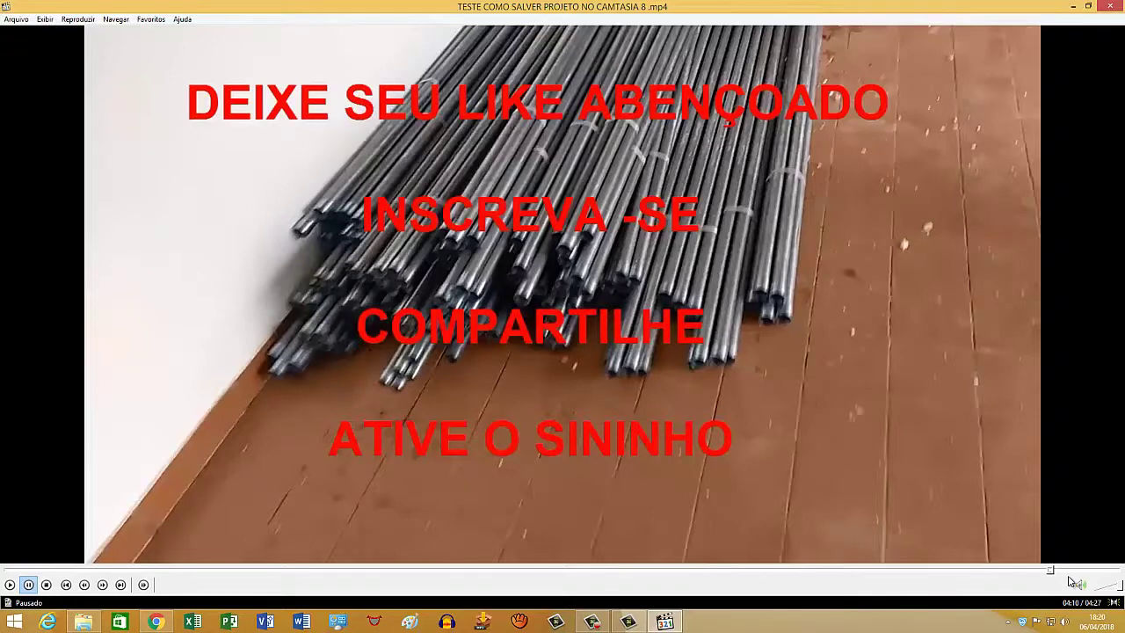
key(space)
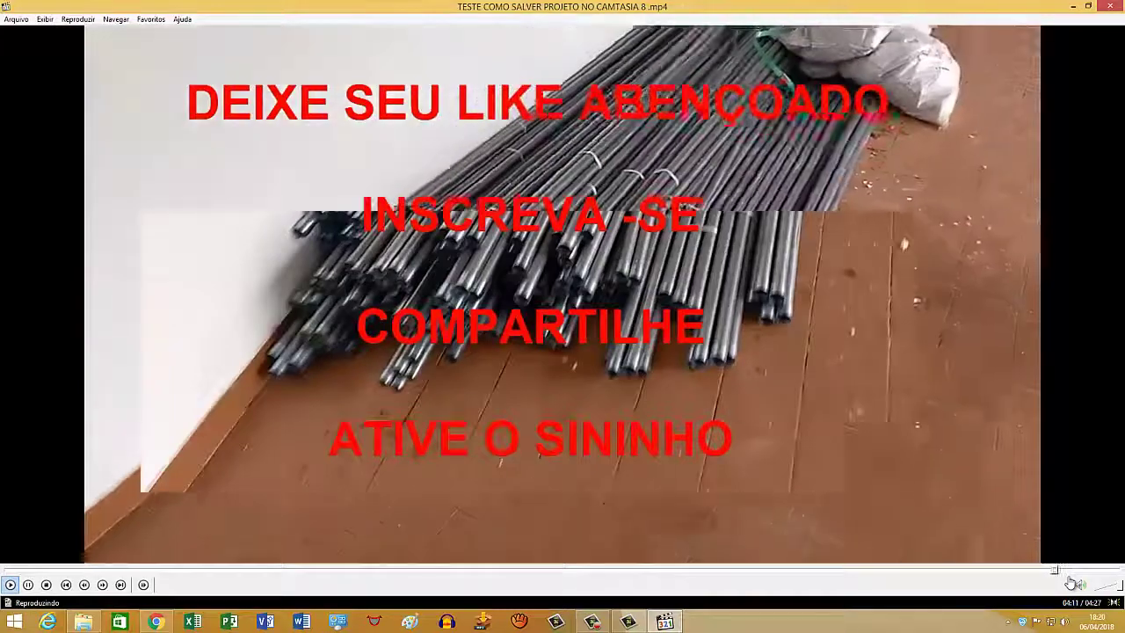
key(space)
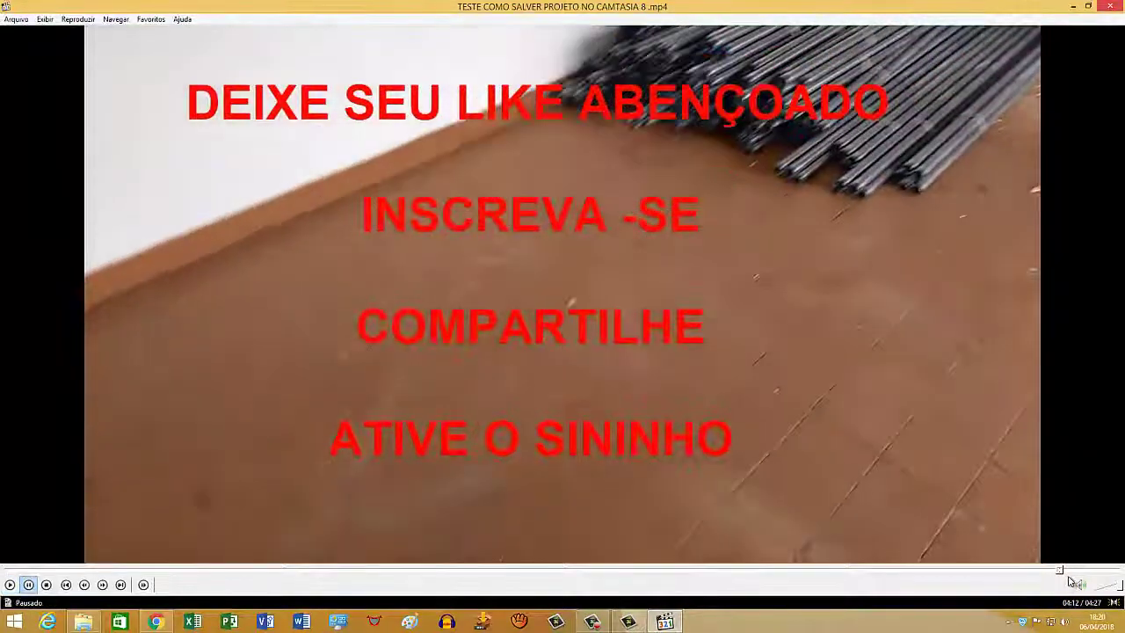
click(1087, 6)
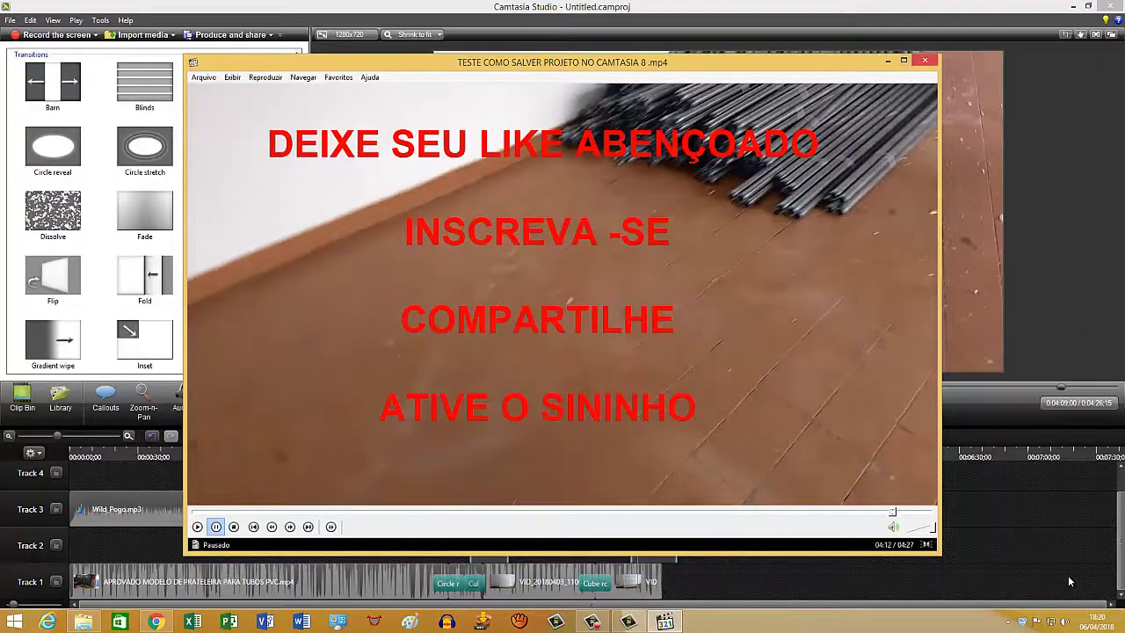
Close the player with the rendered video and finish the production results dialog
click(924, 60)
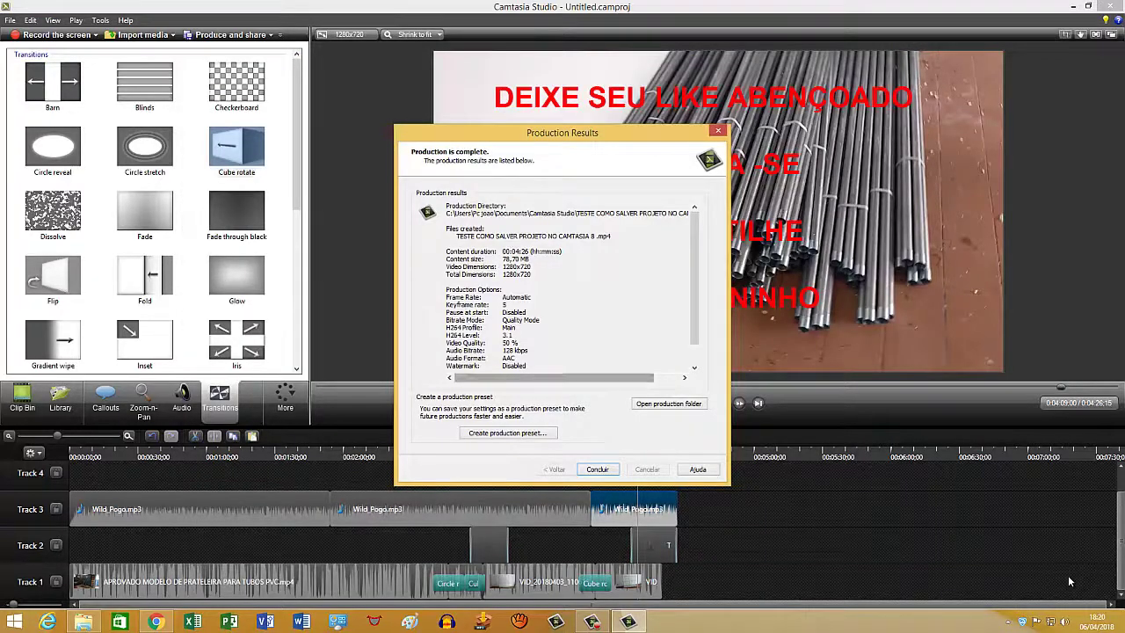
key(Return)
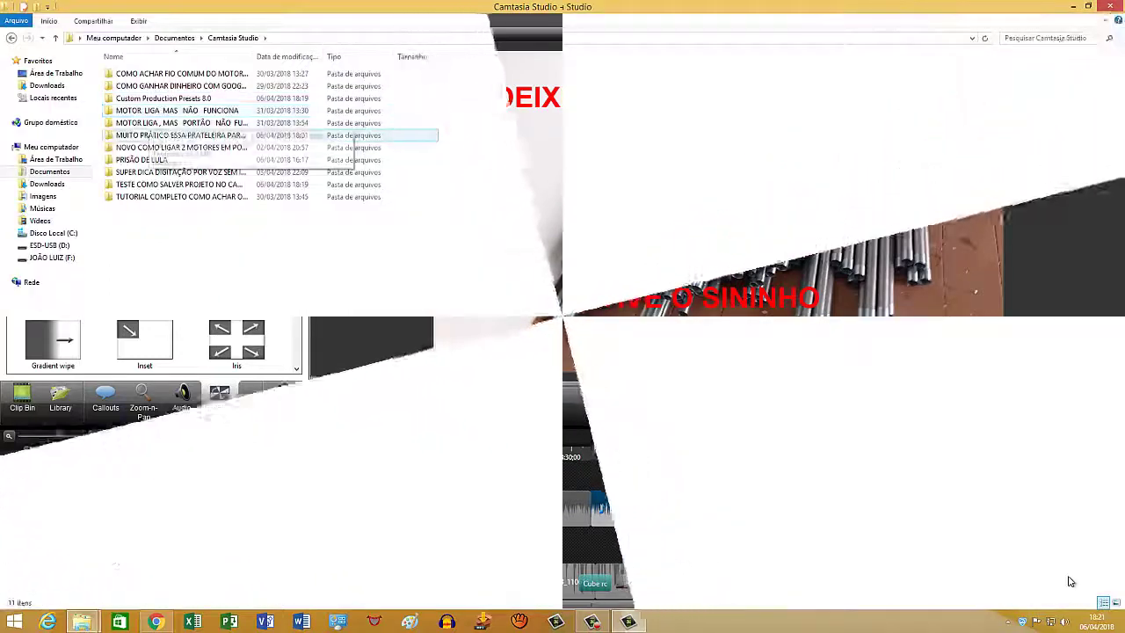
In File Explorer, open the "TESTE COMO SALVER PROJETO NO CAMTASIA 8" folder inside Documents > Camtasia Studio and play the rendered video
key(Up)
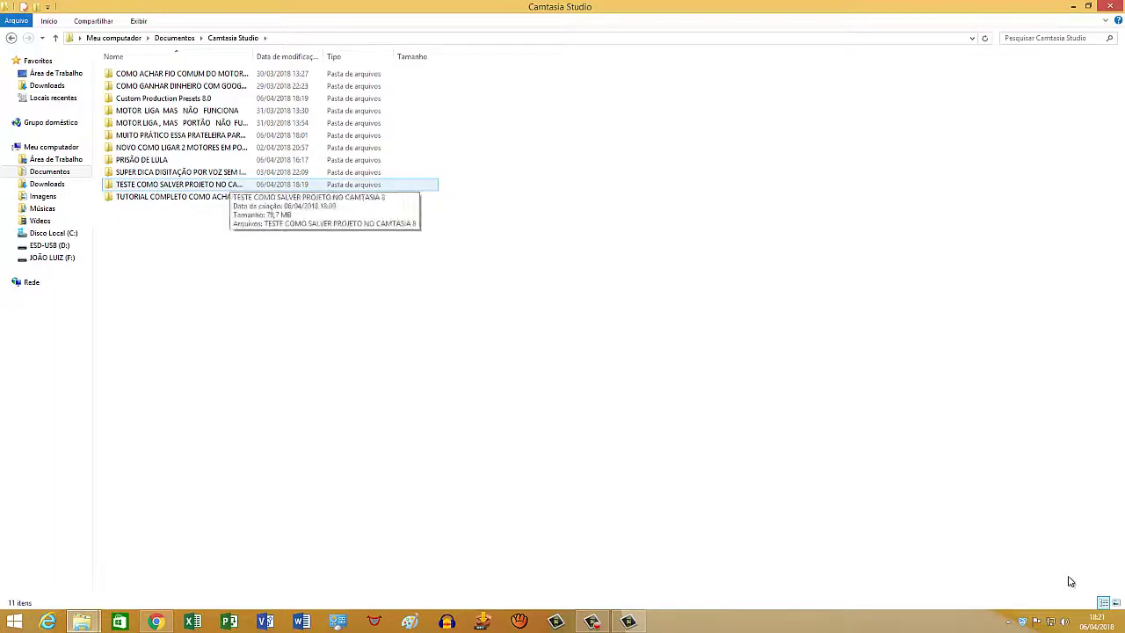
key(Return)
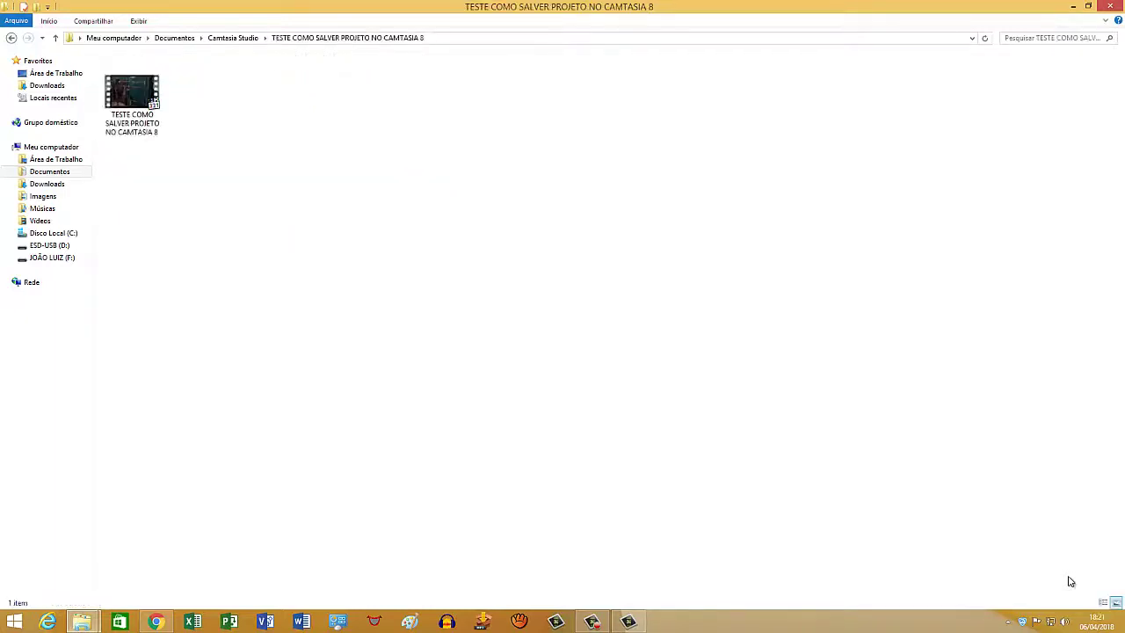
key(Down)
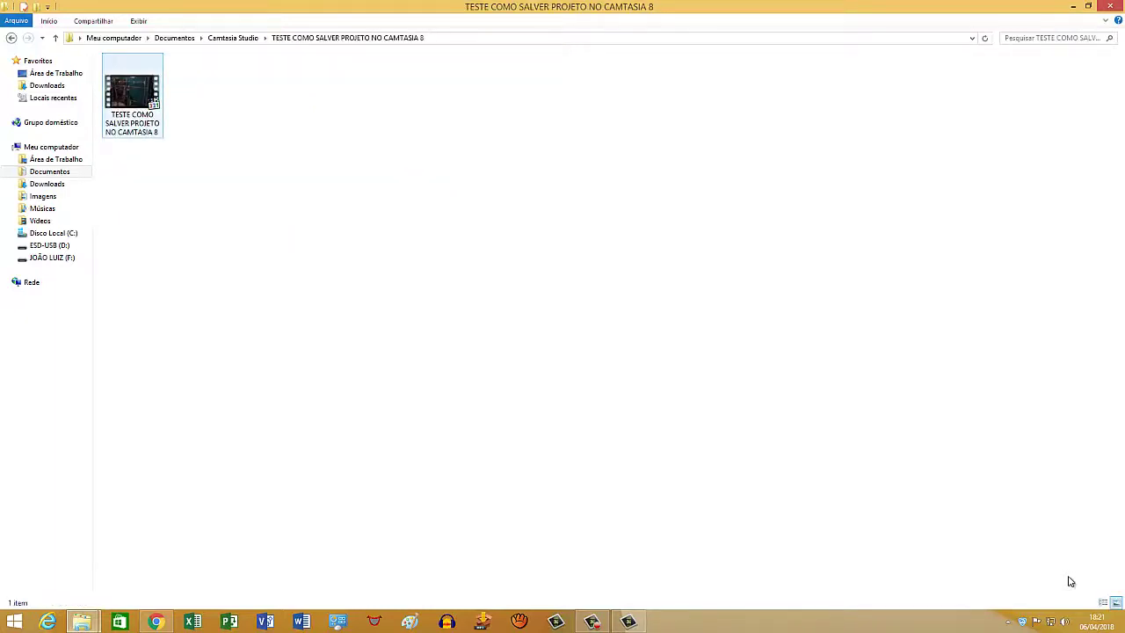
key(Return)
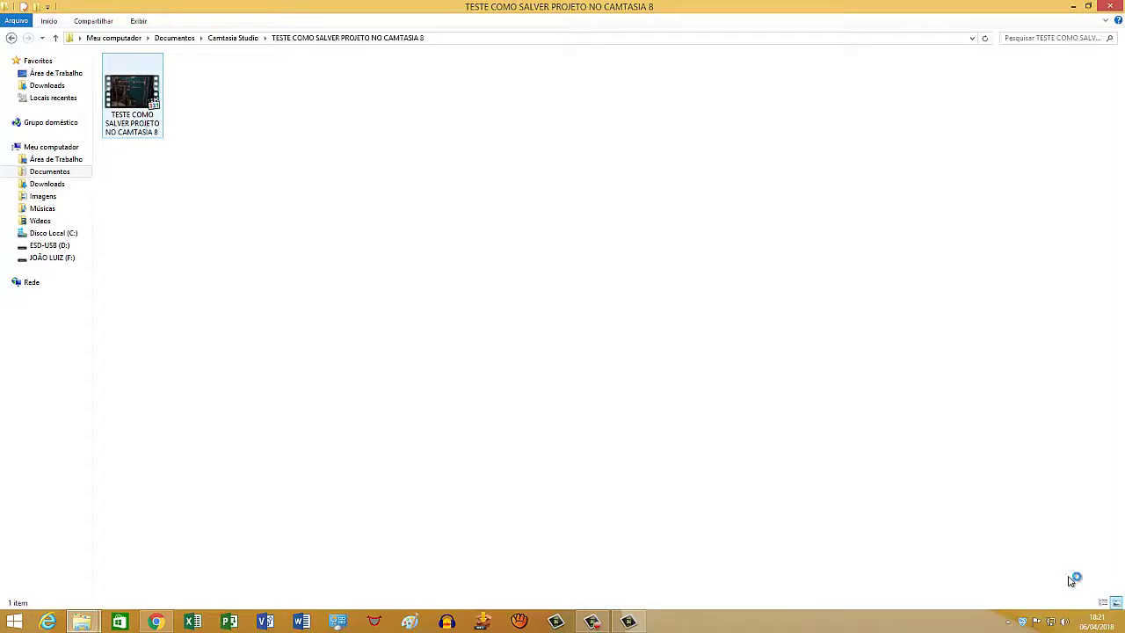